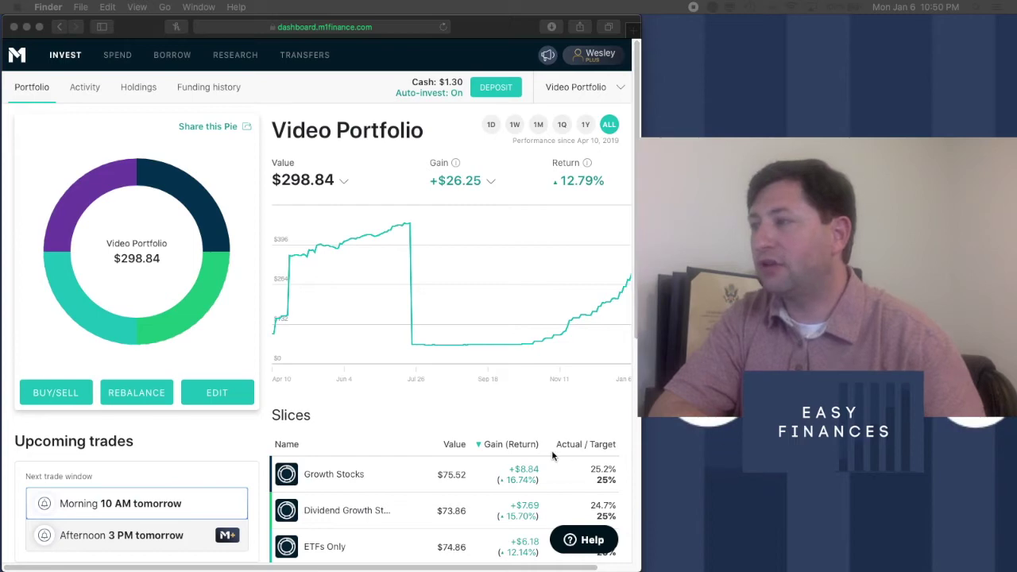
Open the ETFs Only slice to view VTI at 70% and VNQ and BNDW at 15% each.
scroll(324, 405, down, 4)
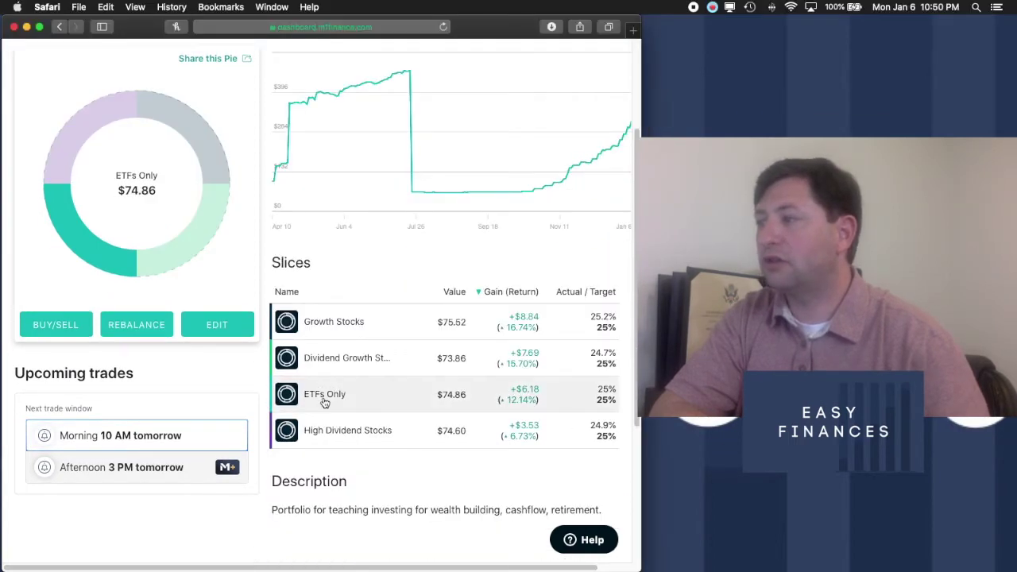
click(324, 397)
scroll(515, 355, down, 2)
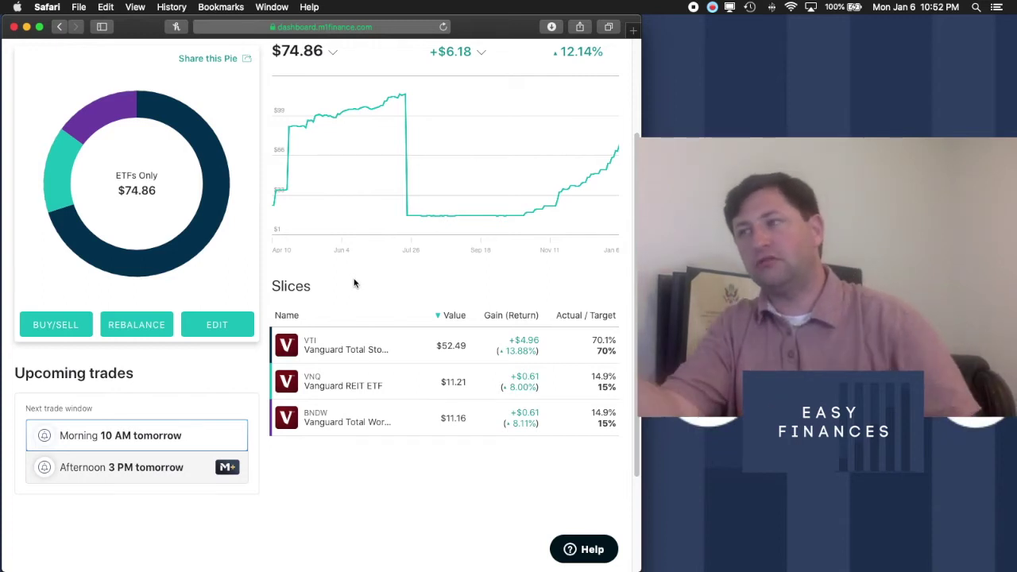
mouse_move(539, 210)
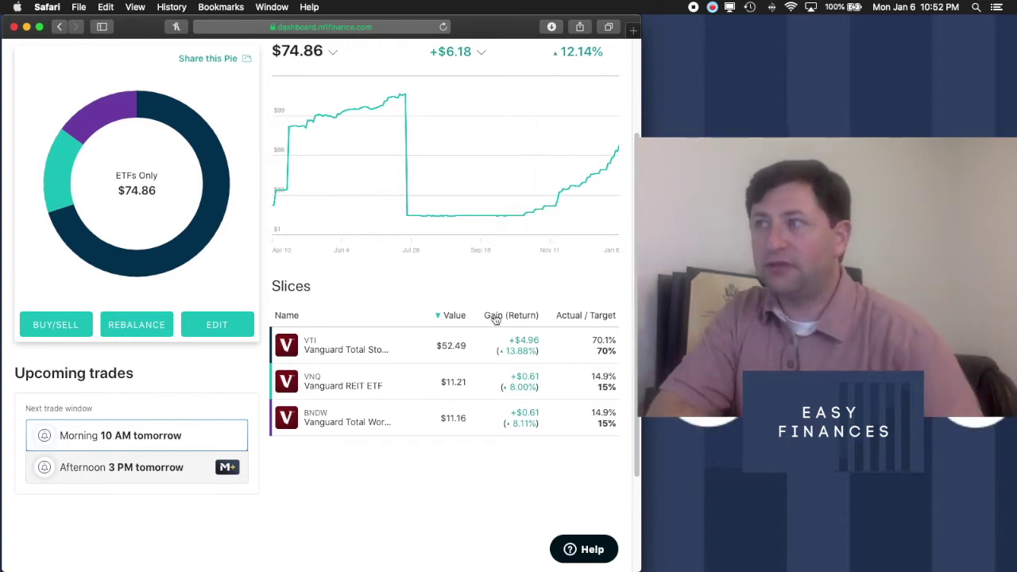
mouse_move(511, 373)
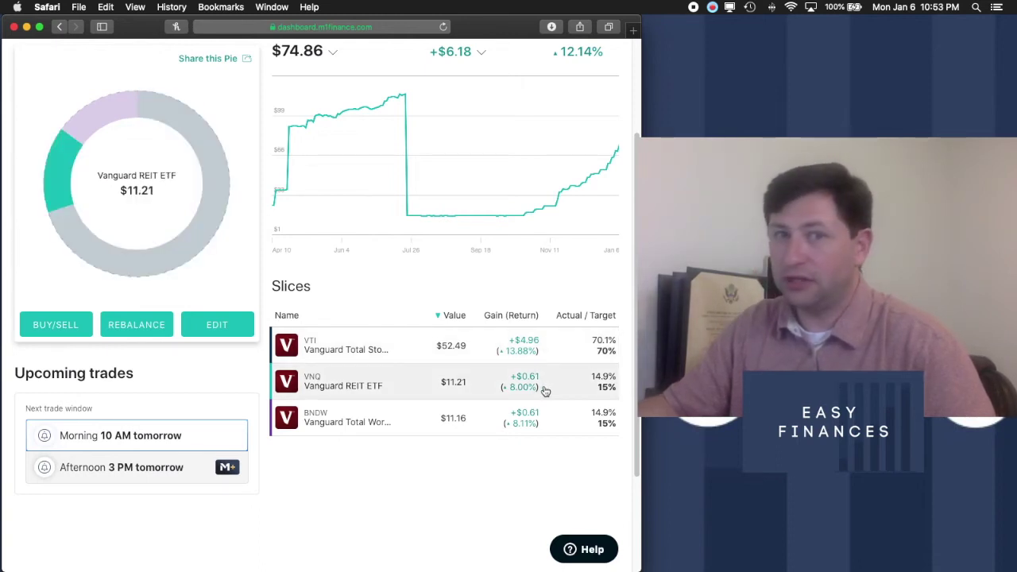
scroll(227, 129, up, 3)
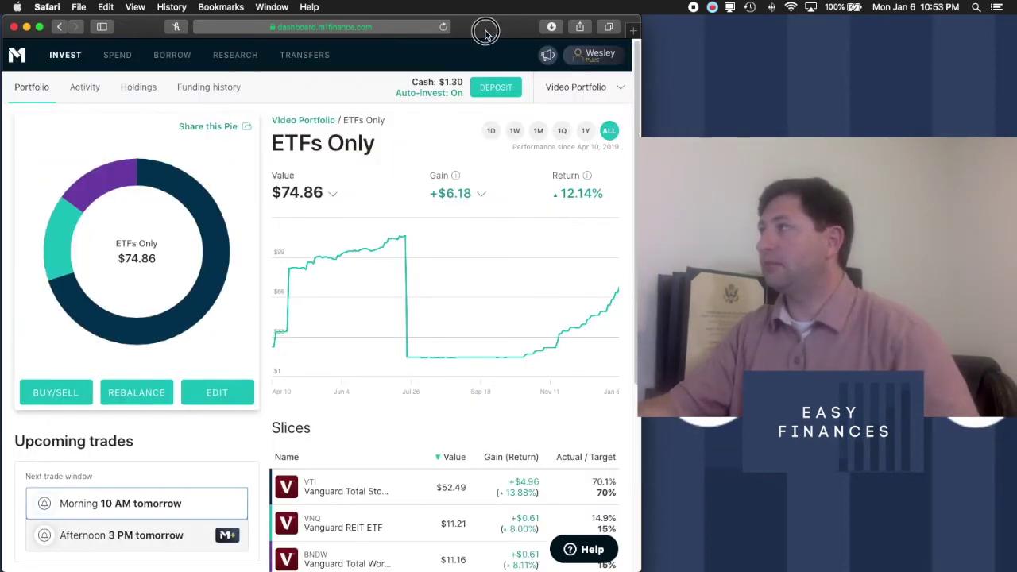
drag(483, 34, 479, 35)
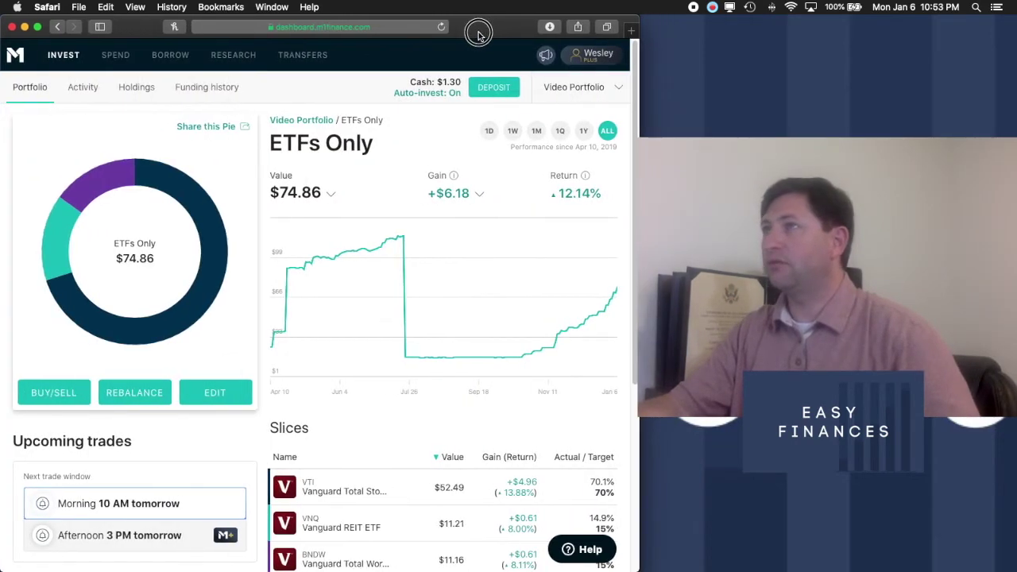
Start a new pie from Research > My Pies and switch to browsing funds.
click(230, 57)
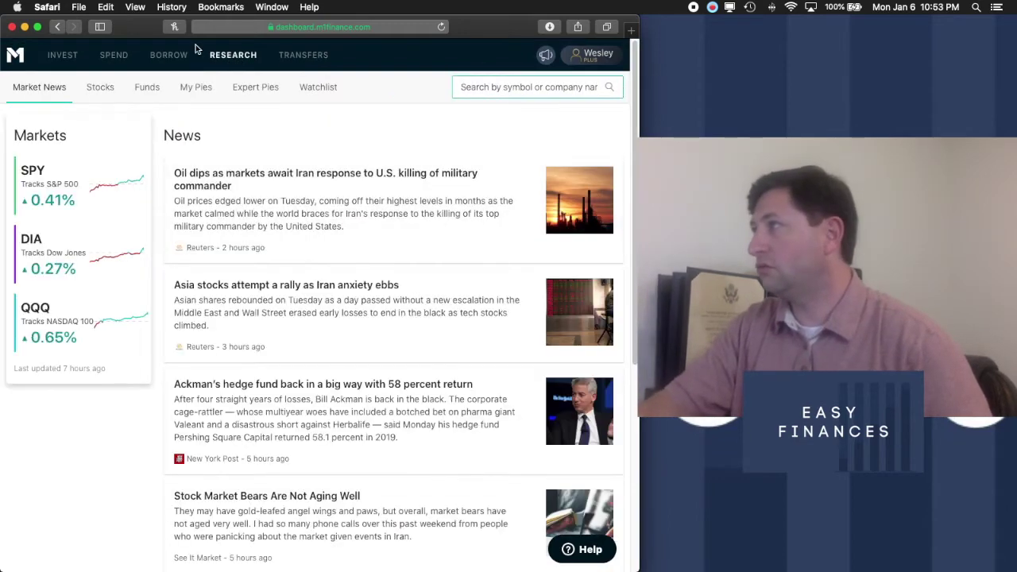
click(192, 87)
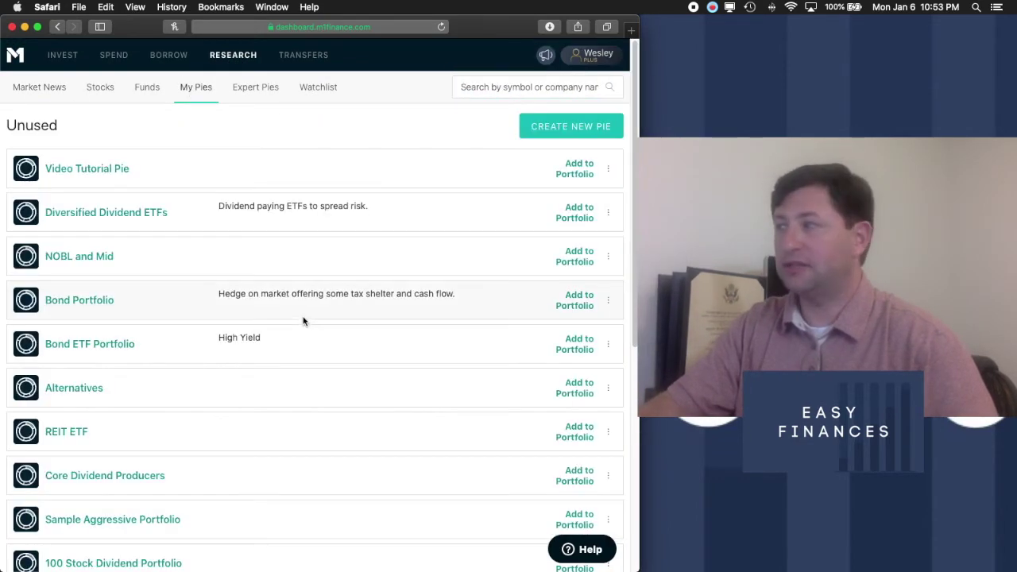
click(571, 126)
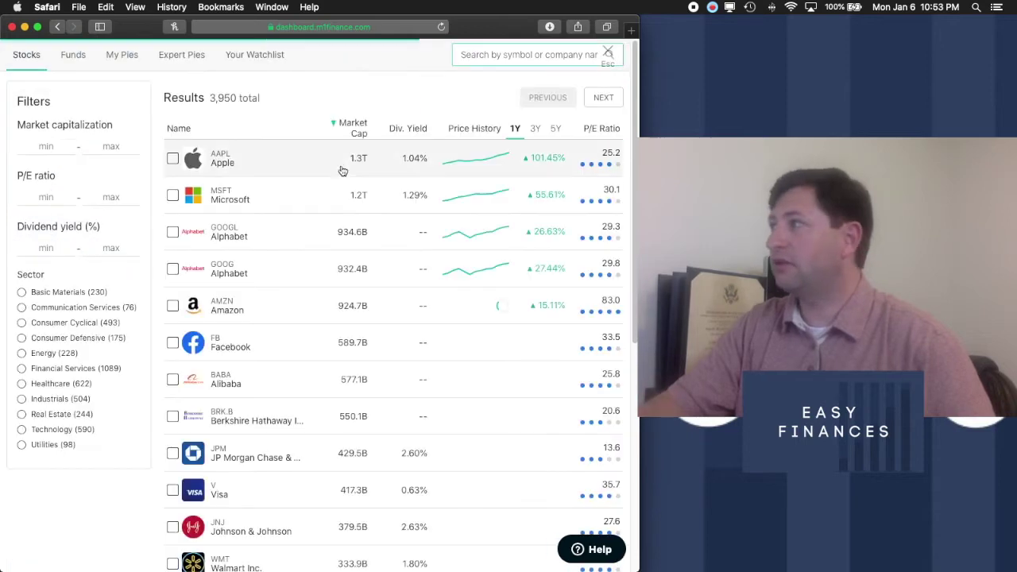
click(80, 55)
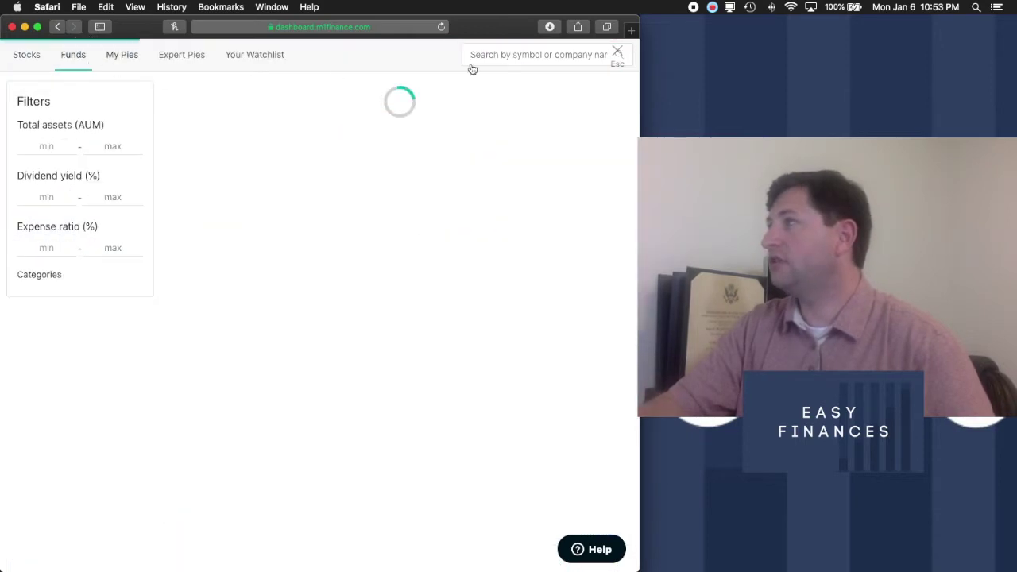
Add VTI and VNQ to the new pie's basket.
text(VTI)
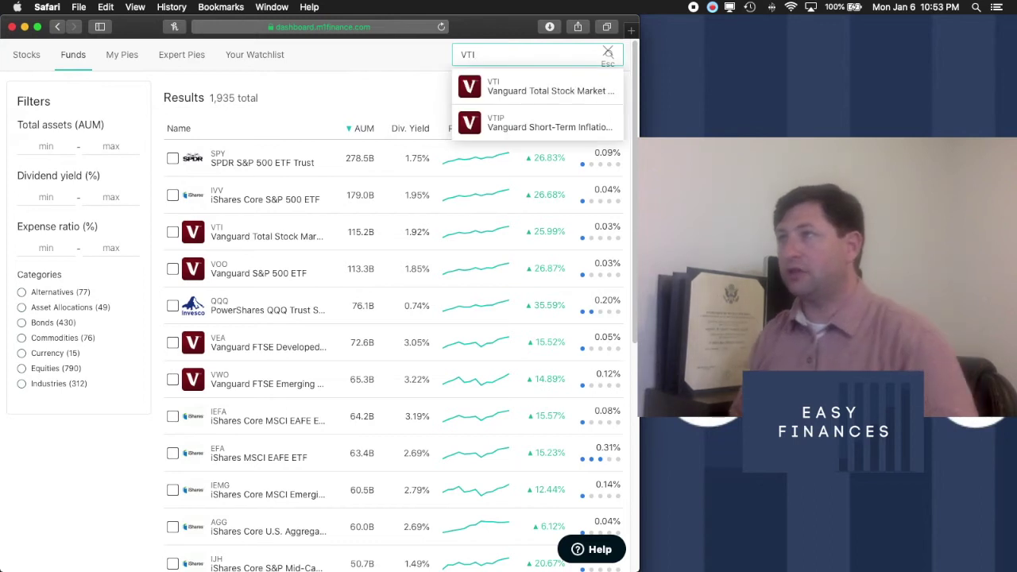
click(518, 87)
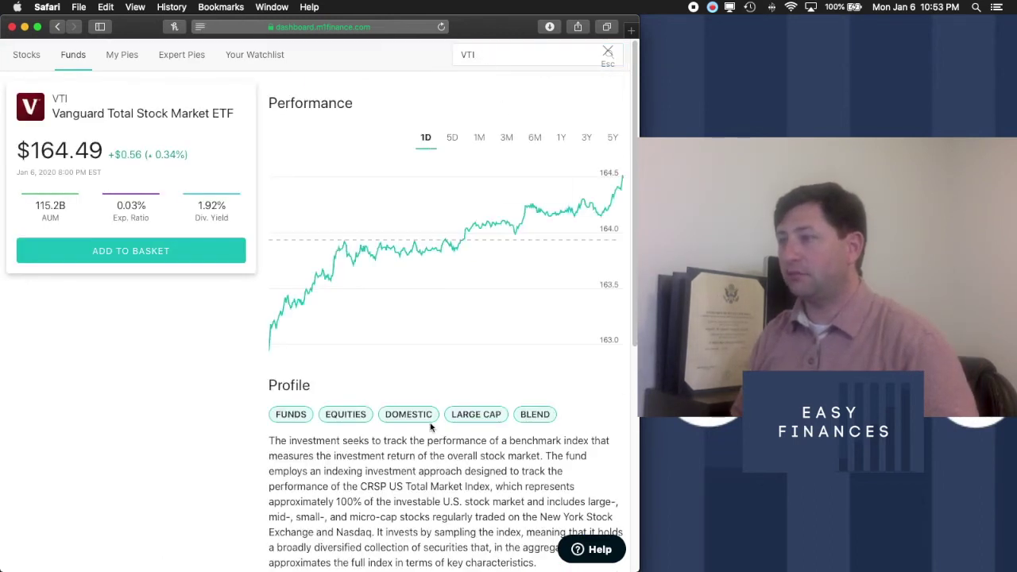
click(120, 253)
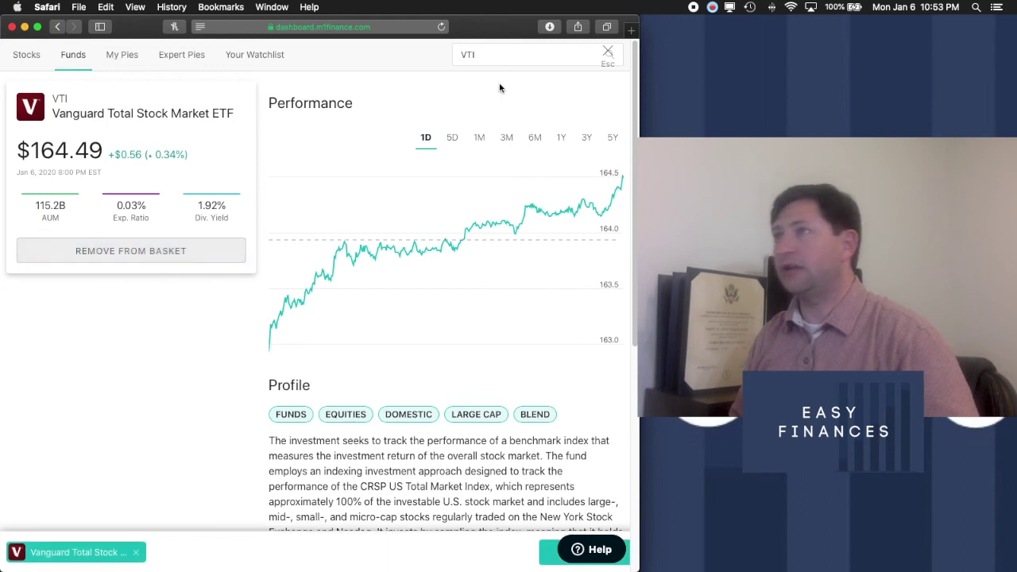
click(447, 62)
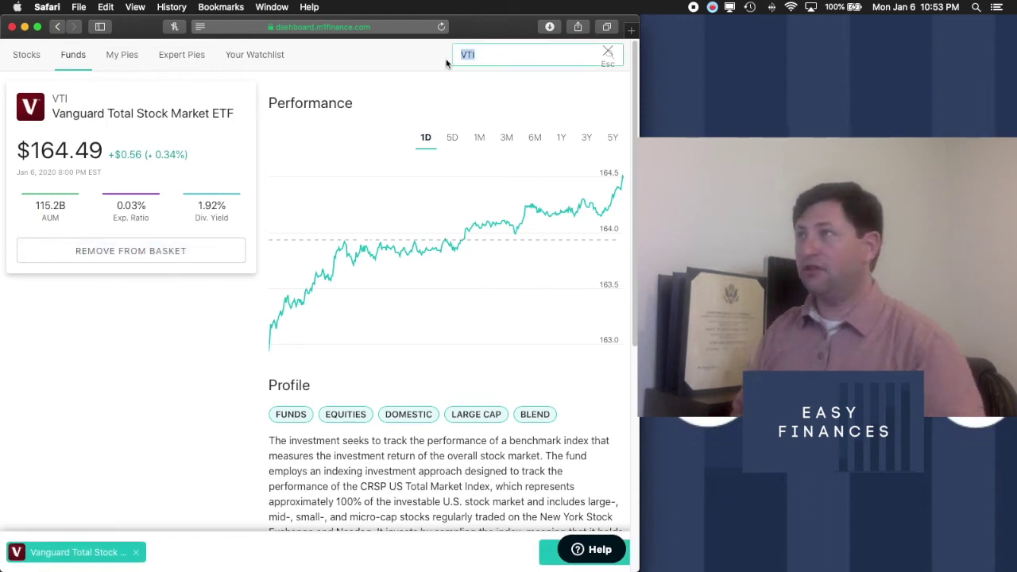
text(VNQ)
click(531, 84)
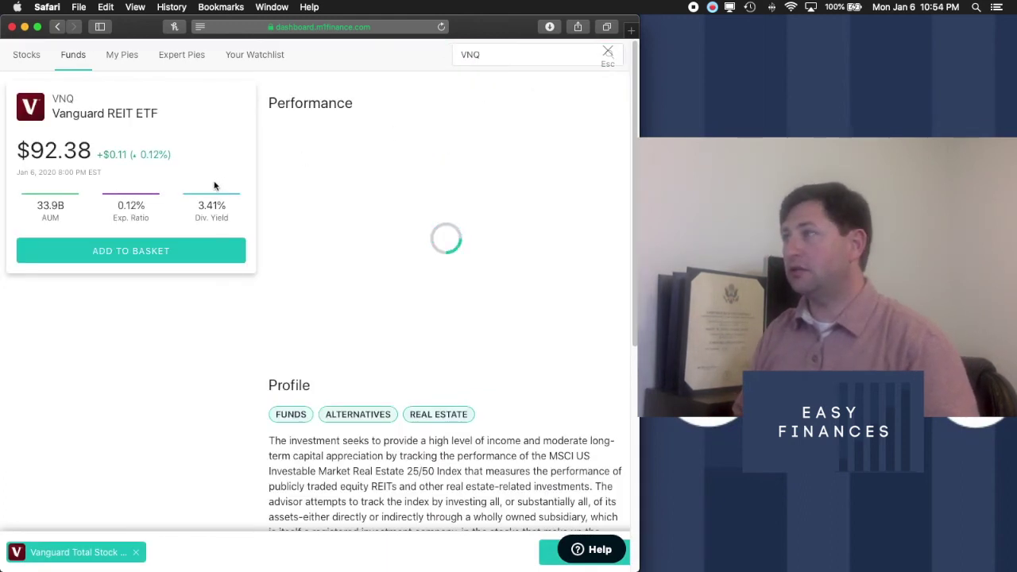
click(140, 250)
Add BNDW to the basket, giving a starting split of VTI 34%, VNQ 33%, BNDW 33%.
click(477, 54)
text(BNDW)
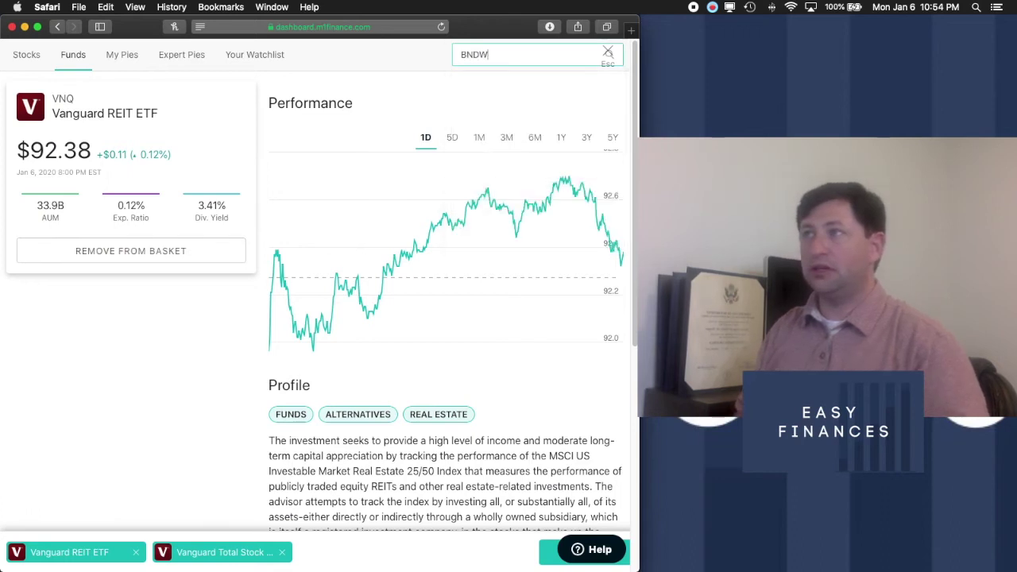
click(499, 88)
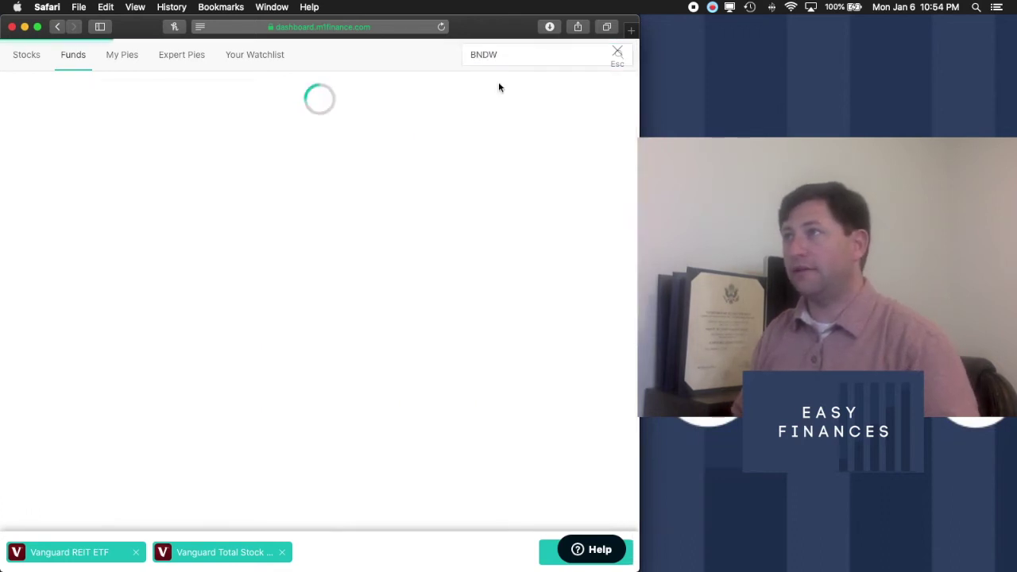
click(133, 253)
click(443, 54)
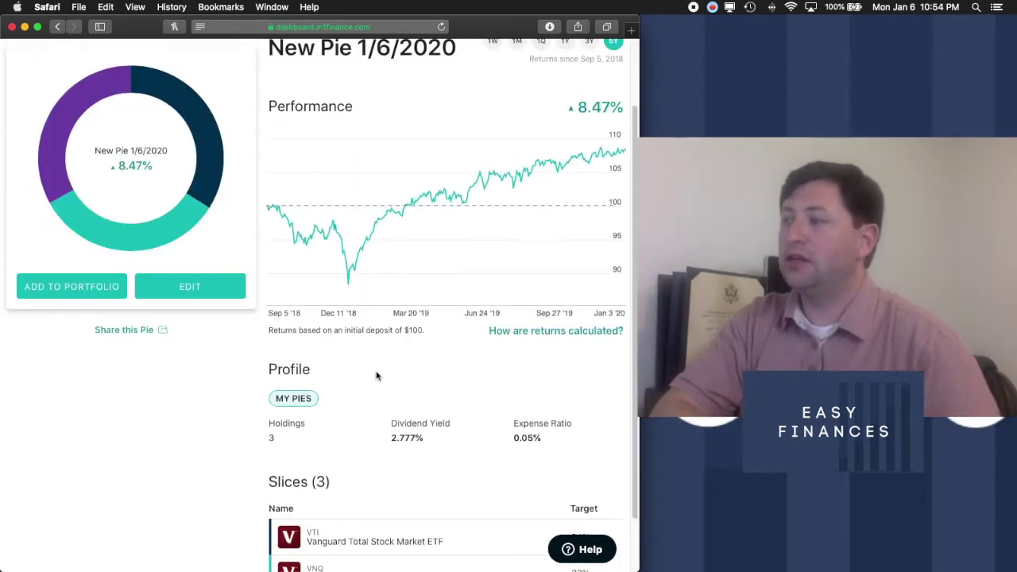
scroll(377, 371, down, 3)
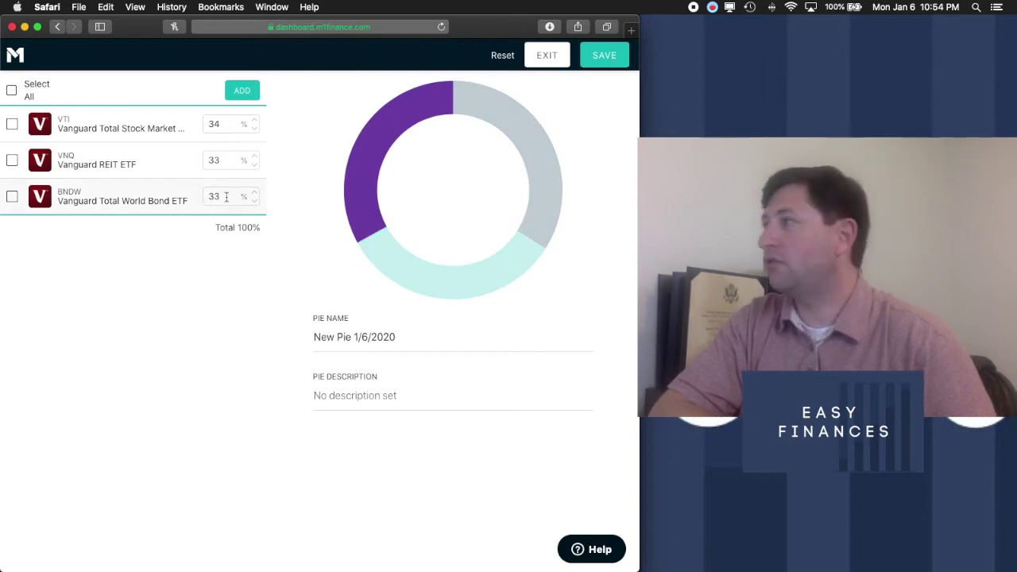
Try an allocation of VTI 70%, VNQ 20% and BNDW 10%.
click(222, 122)
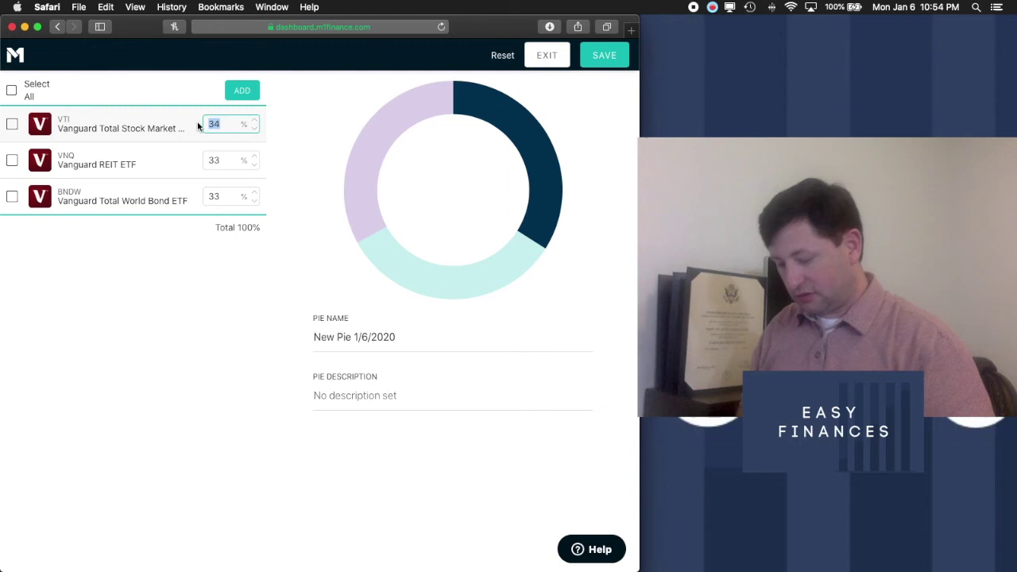
text(70)
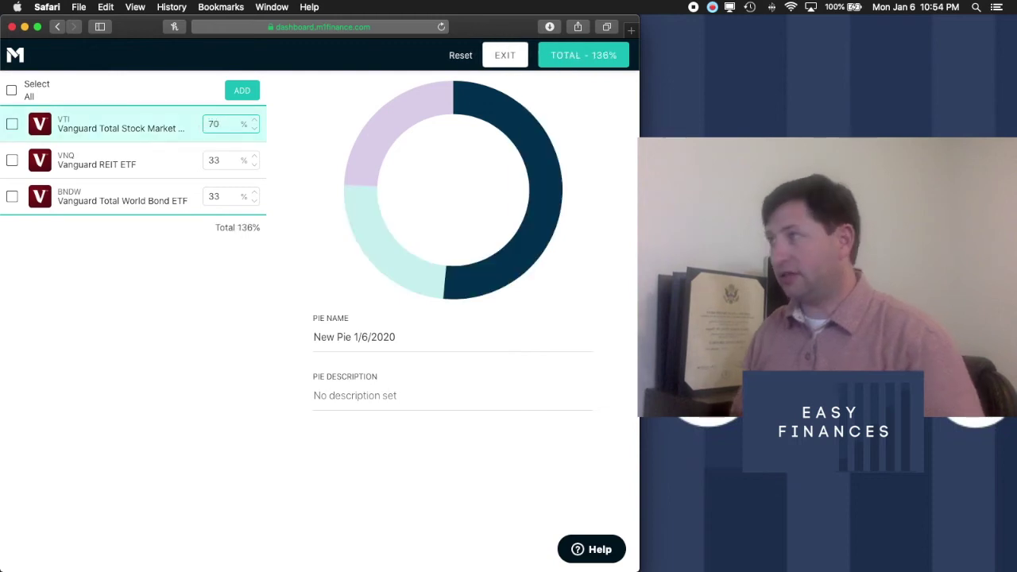
click(199, 159)
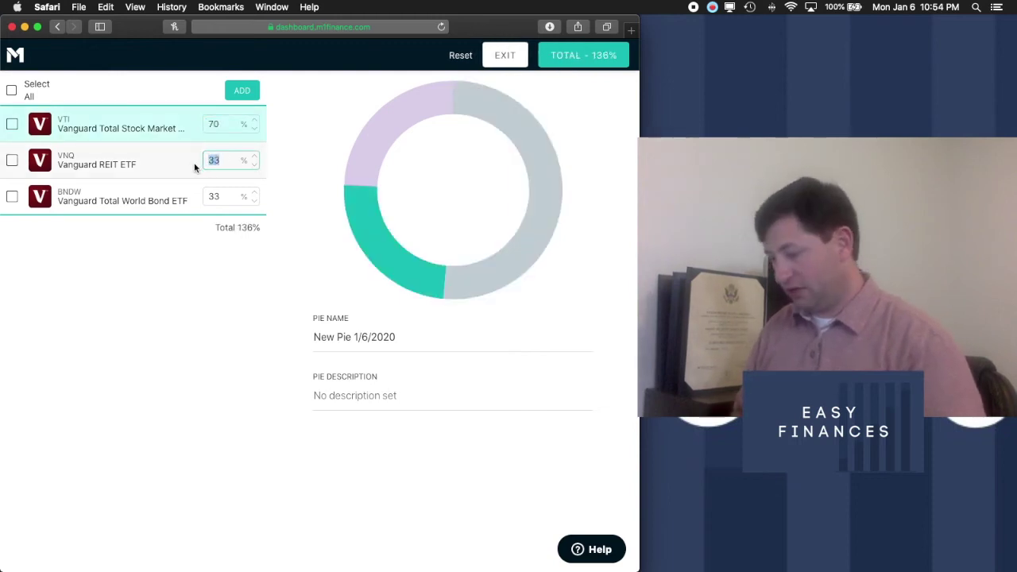
text(20)
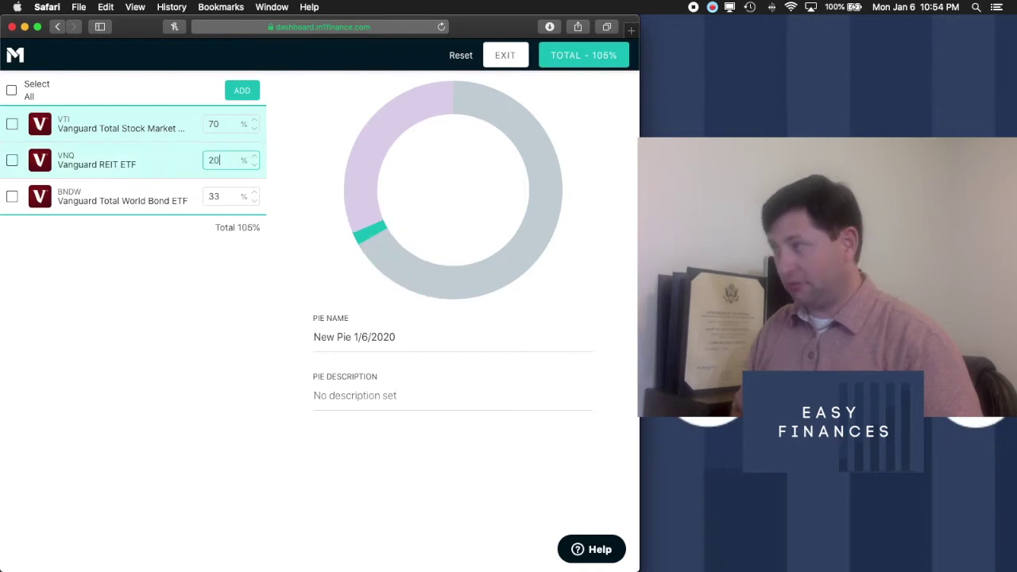
click(223, 196)
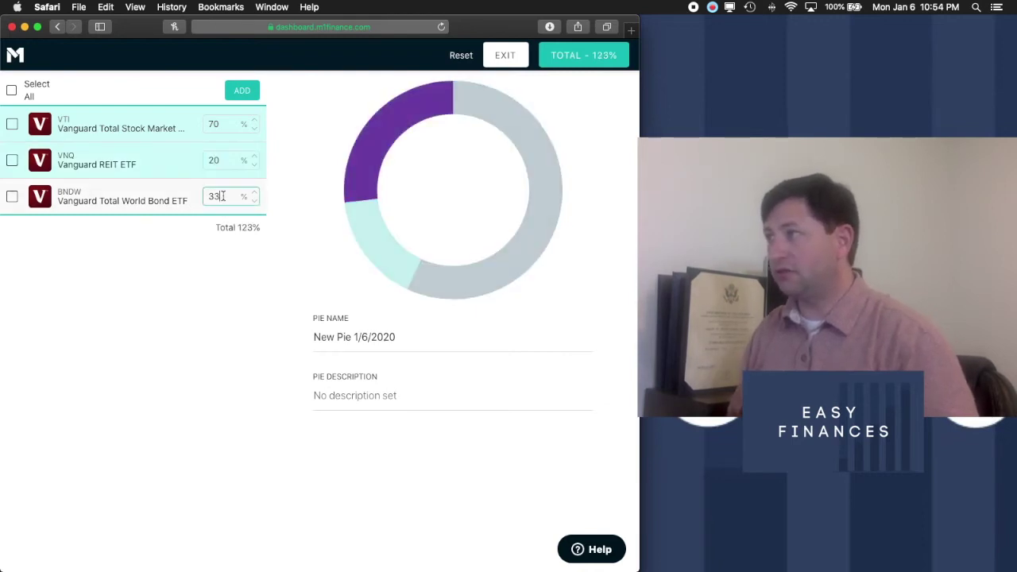
key(BackSpace)
key(BackSpace)
text(10)
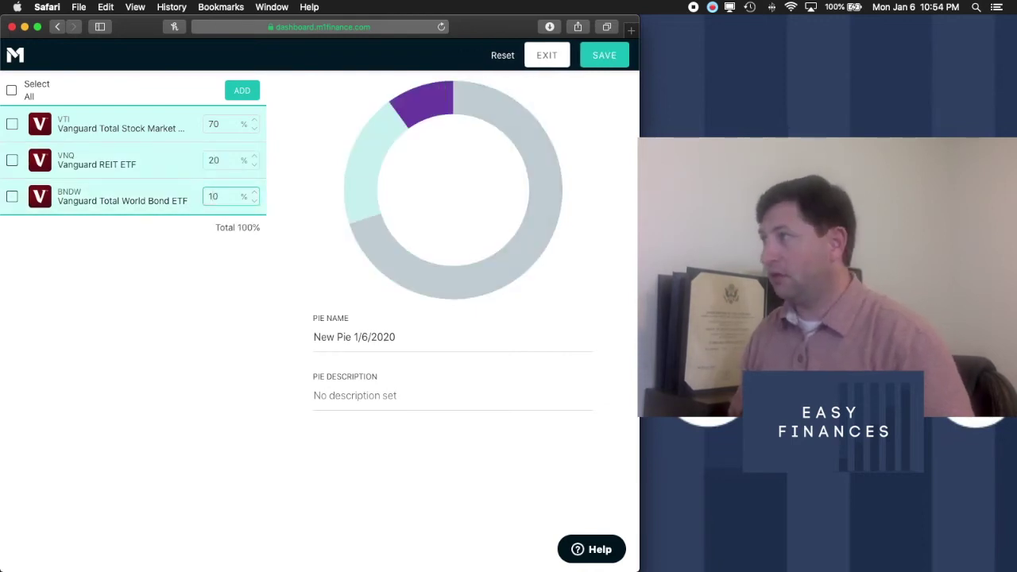
Change the allocation to VTI 50%, VNQ 10% and BNDW 40%.
click(223, 119)
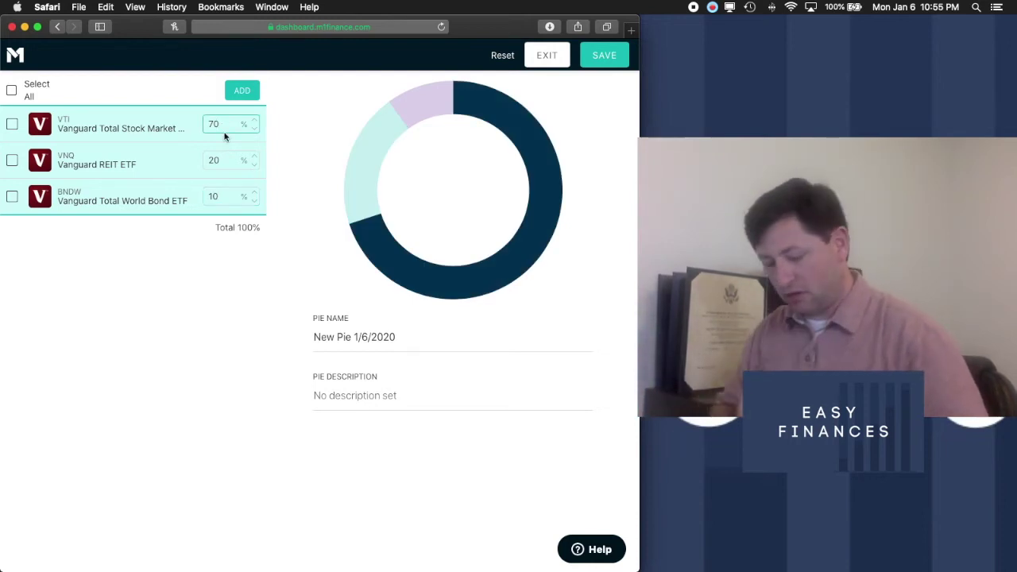
key(BackSpace)
key(BackSpace)
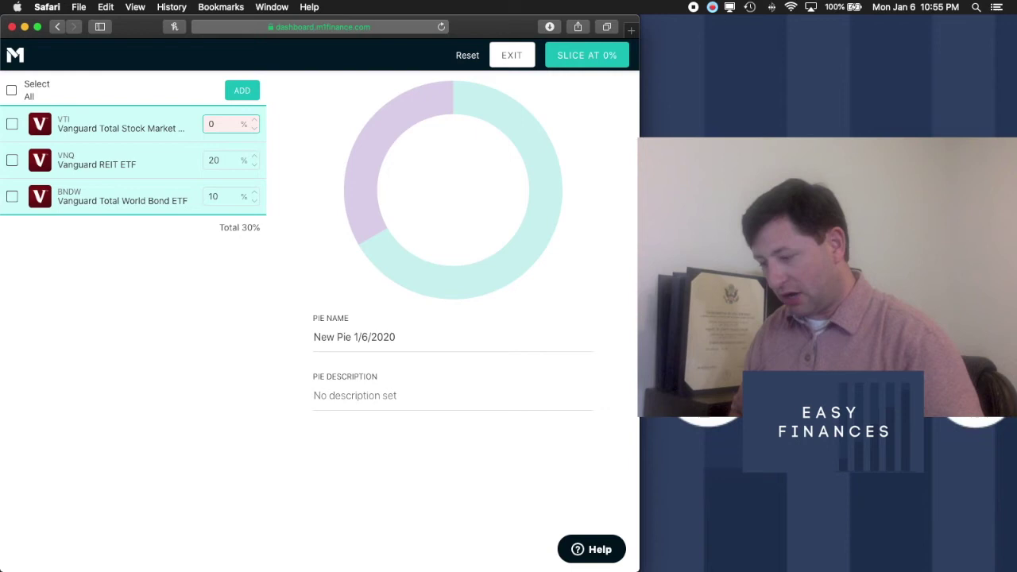
text(50)
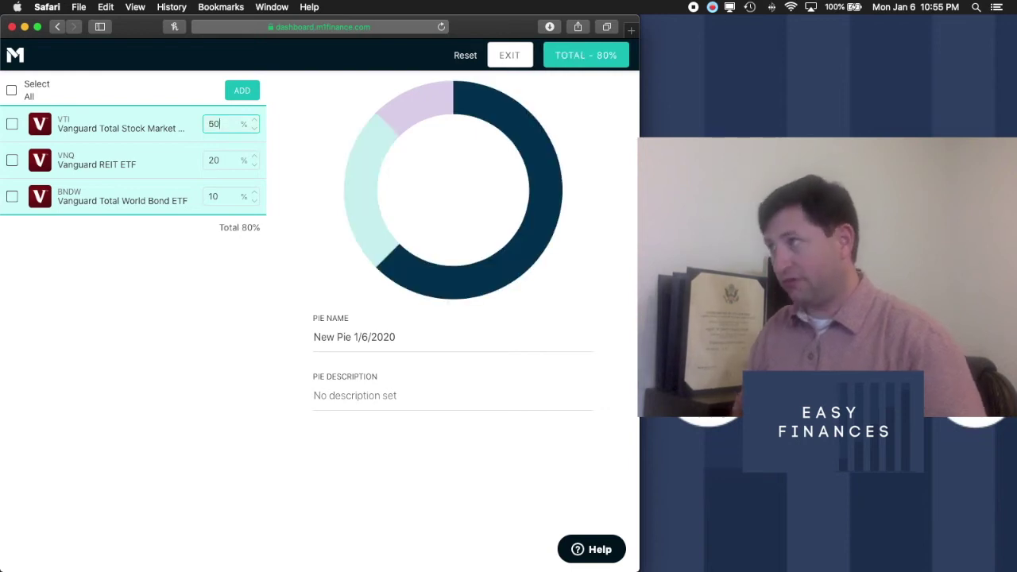
click(227, 160)
key(BackSpace)
key(BackSpace)
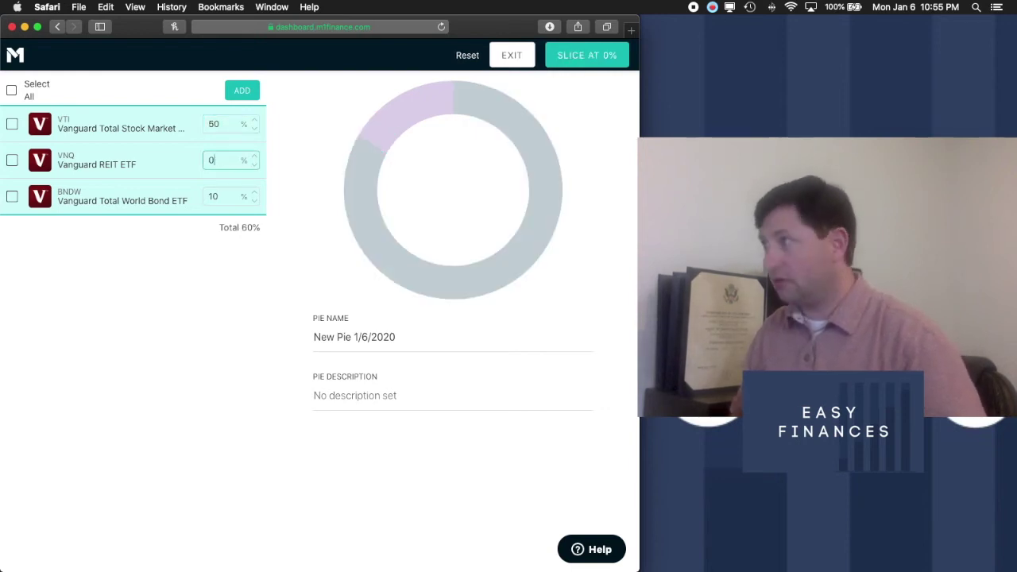
text(10)
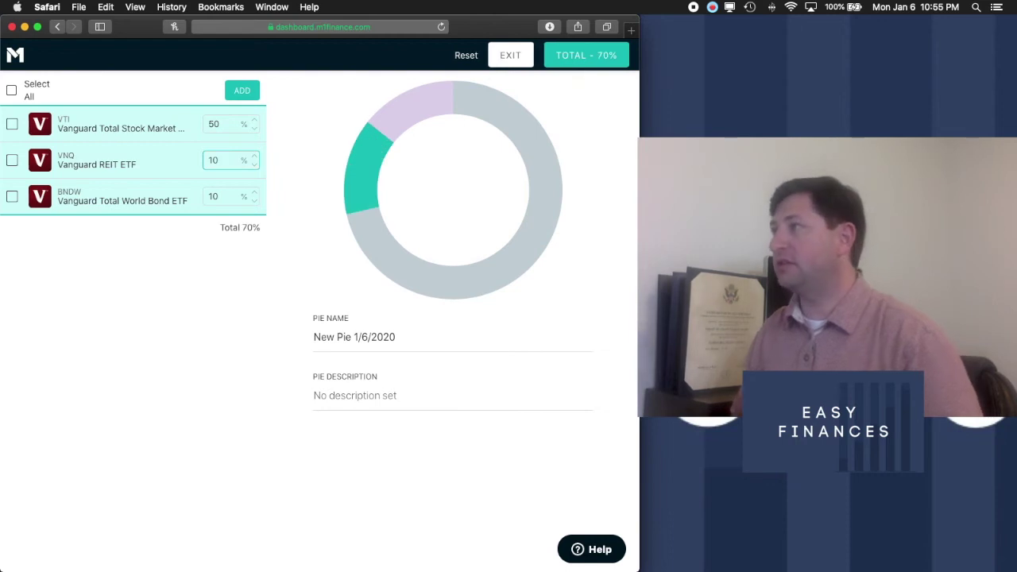
click(215, 197)
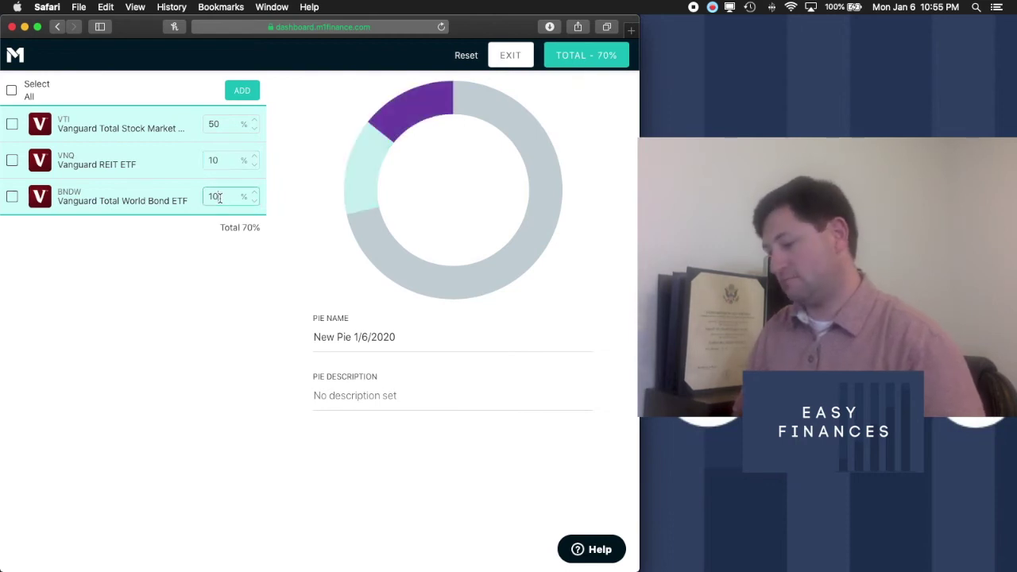
key(BackSpace)
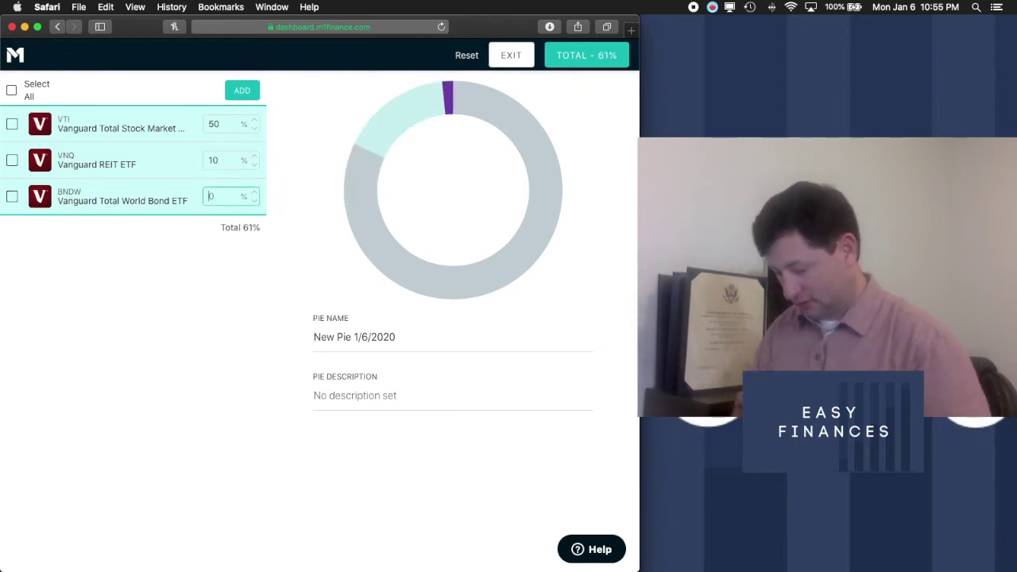
text(40)
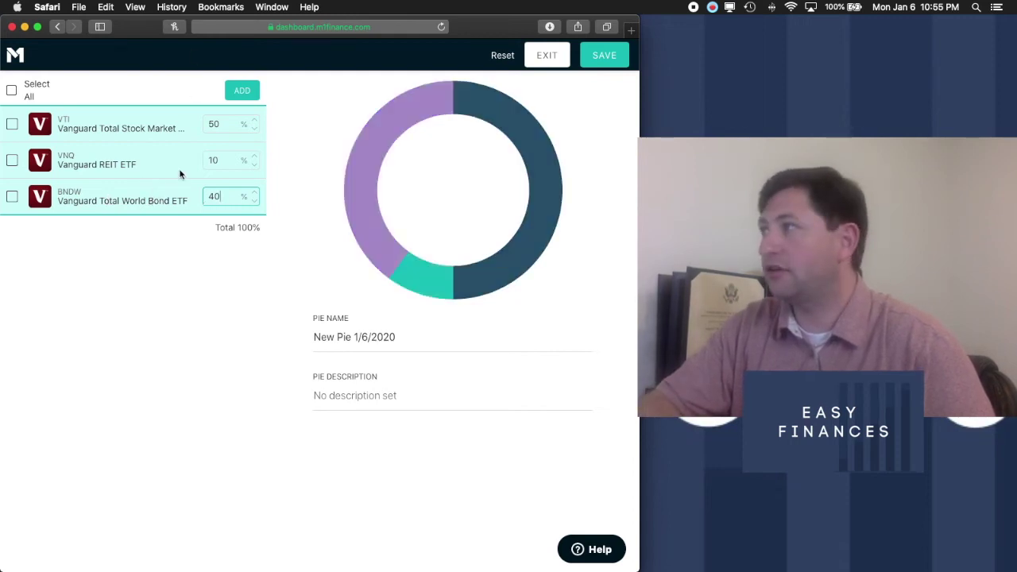
Settle on VTI 40%, VNQ 5% and BNDW 50%, then go to add another holding.
click(221, 128)
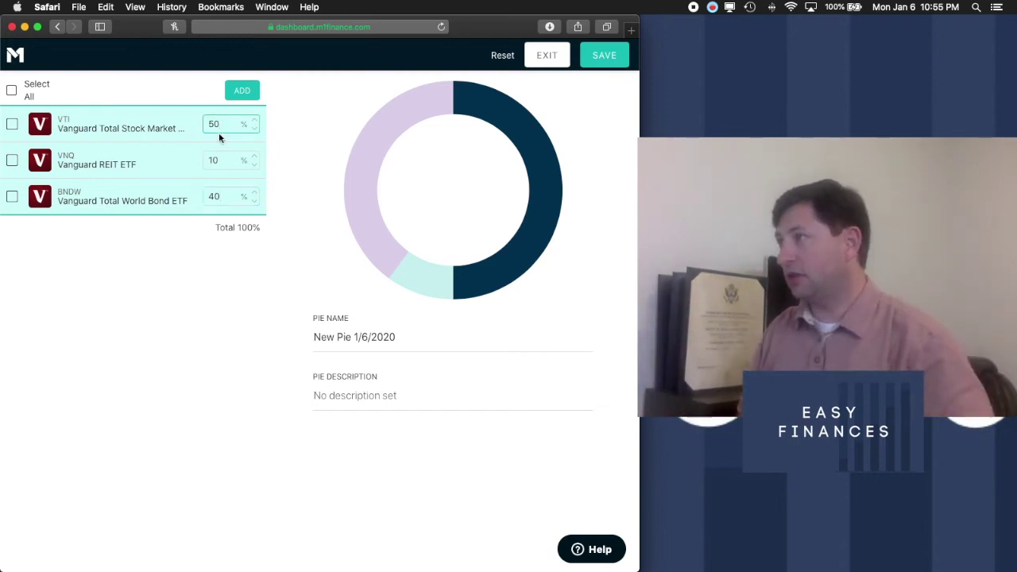
key(BackSpace)
key(BackSpace)
text(40)
key(Tab)
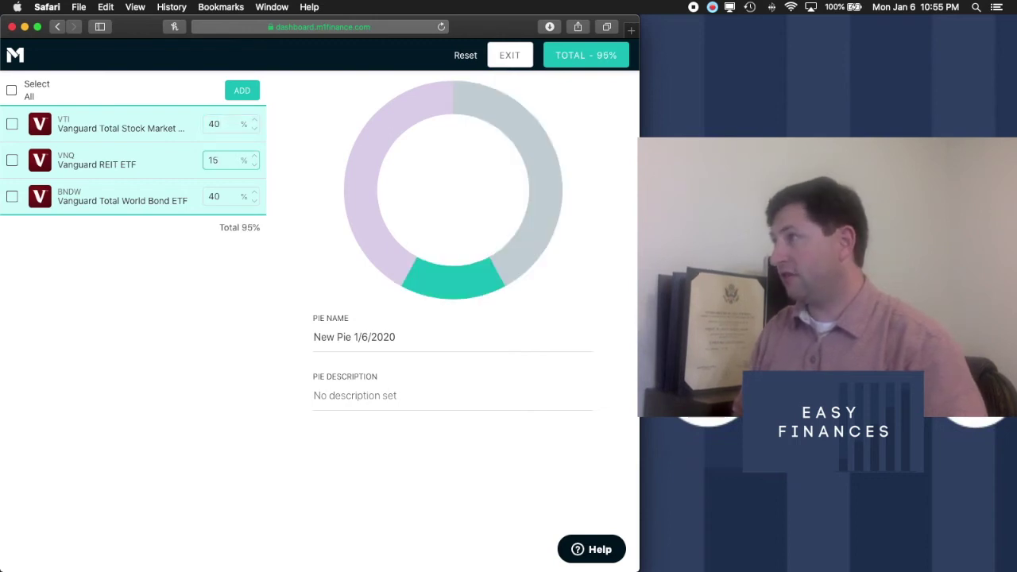
key(BackSpace)
text(5)
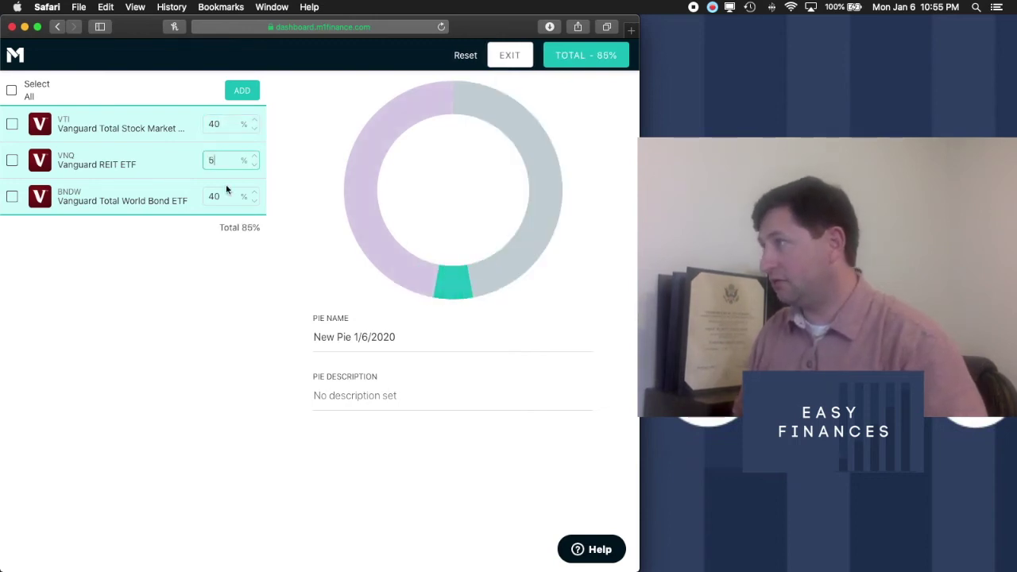
click(225, 194)
key(BackSpace)
key(BackSpace)
text(50)
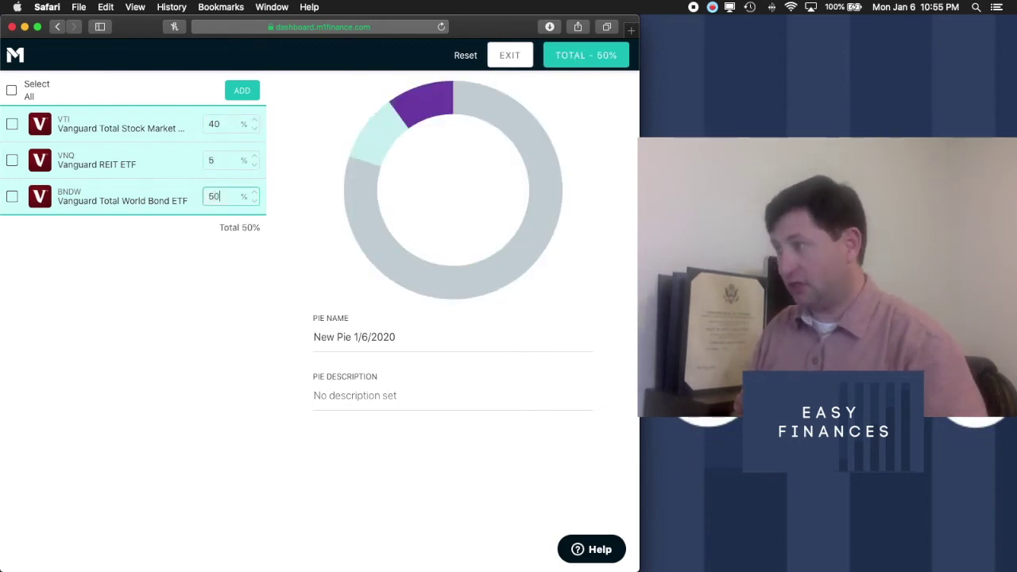
click(250, 94)
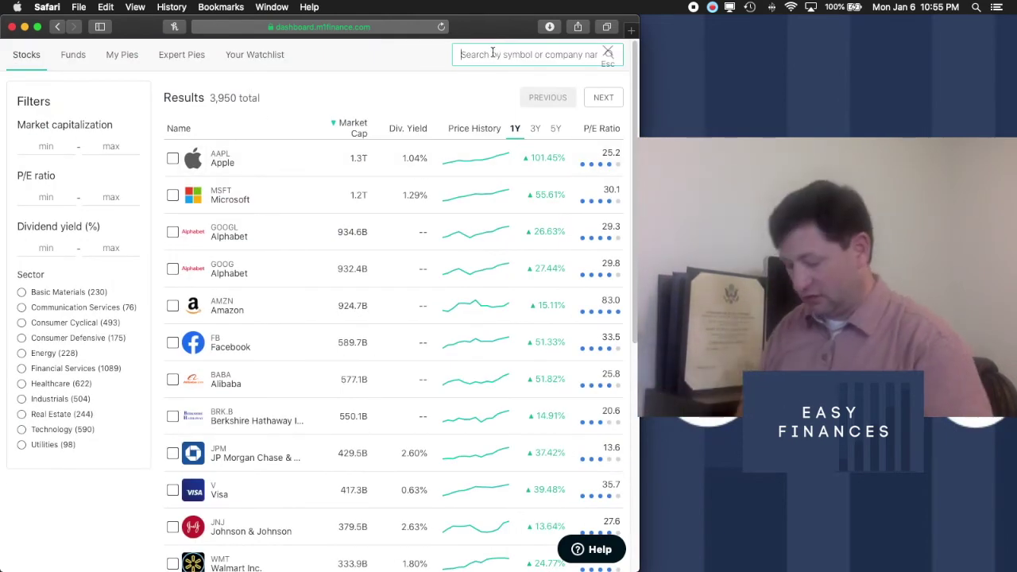
Add SPDR Gold Trust (GLD) to the pie with a 5% allocation.
text(GLD)
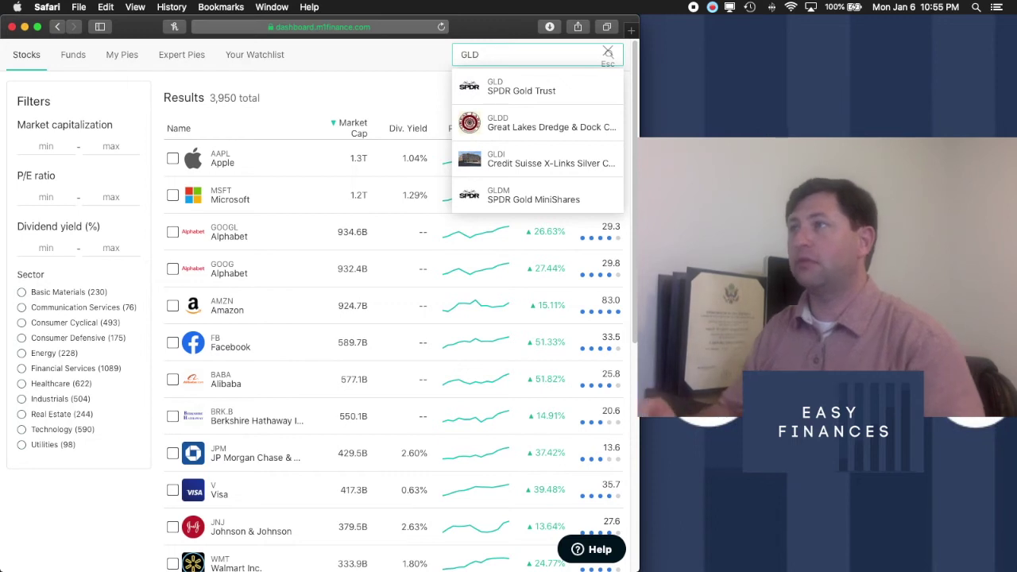
click(509, 79)
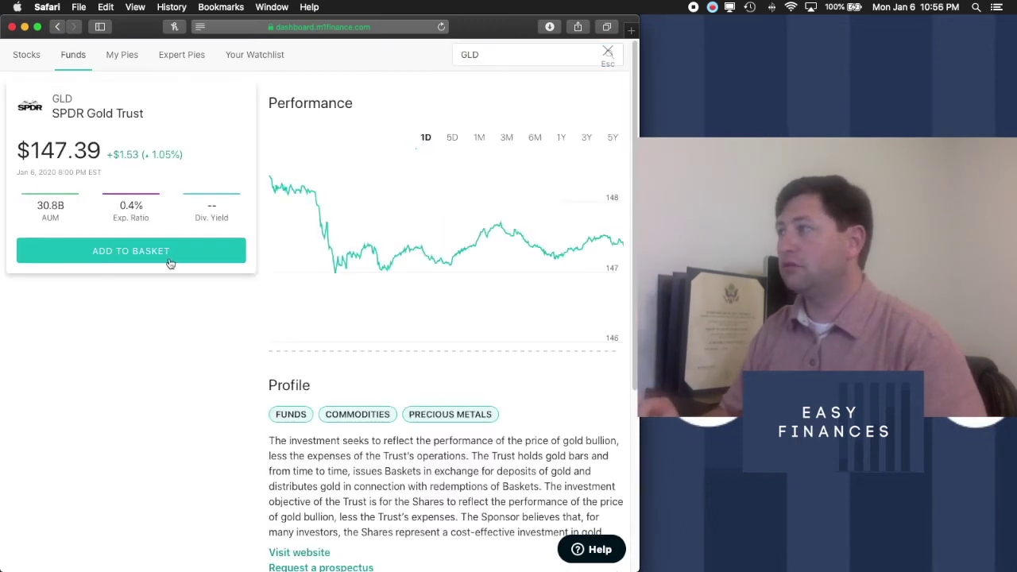
click(168, 258)
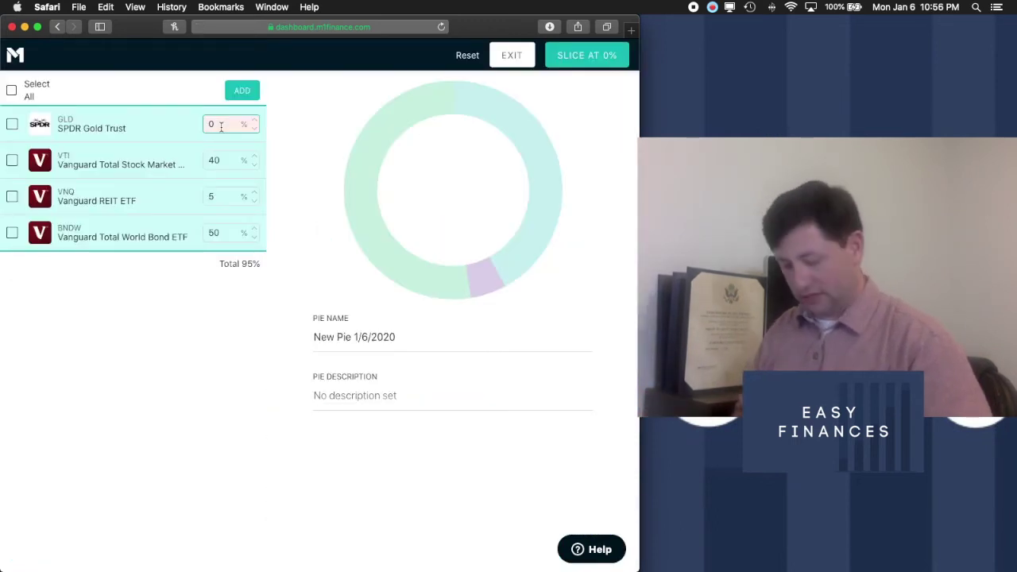
text(5)
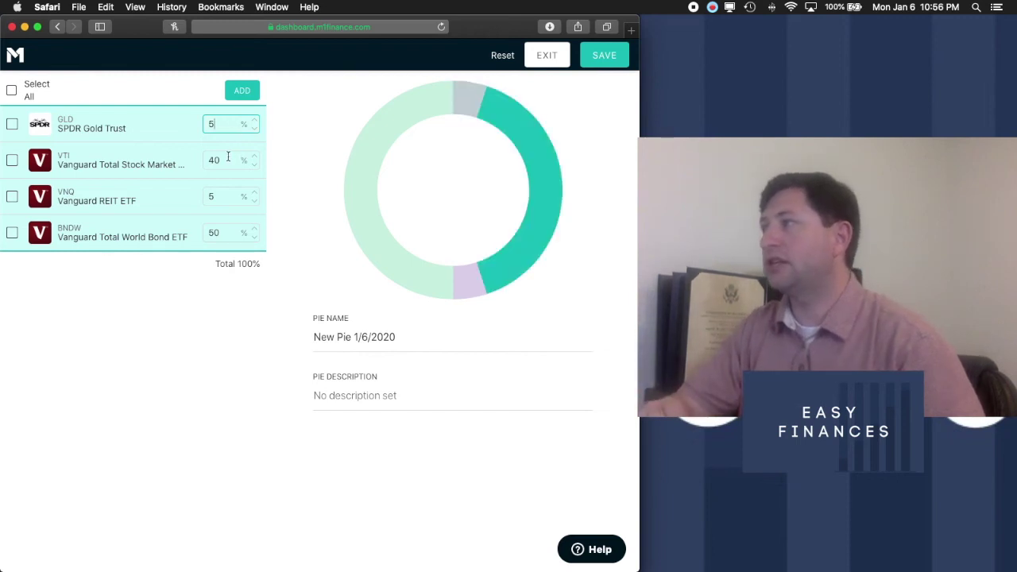
click(228, 159)
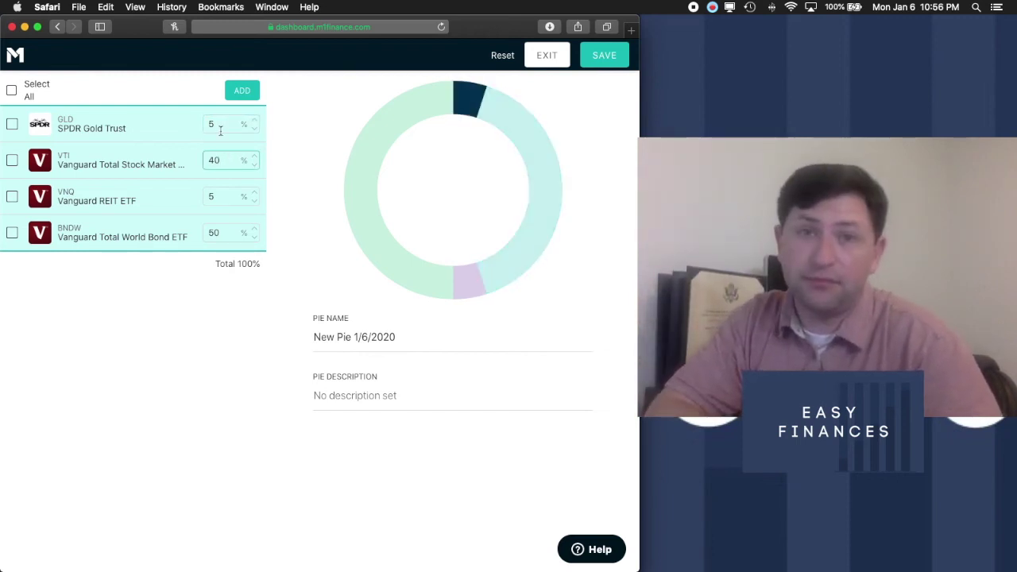
click(227, 232)
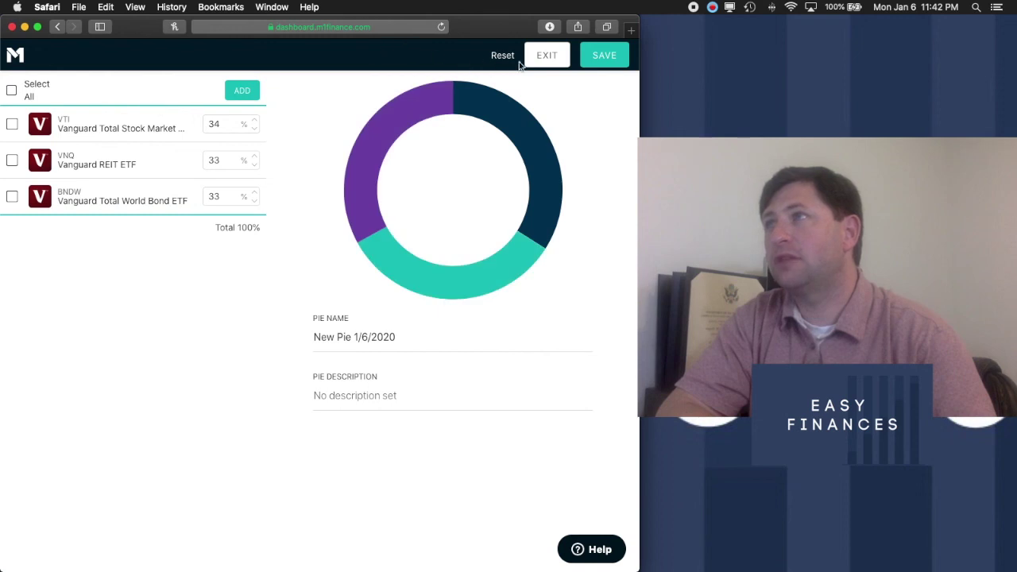
Save the pie with VTI 34%, VNQ 33% and BNDW 33%.
click(594, 58)
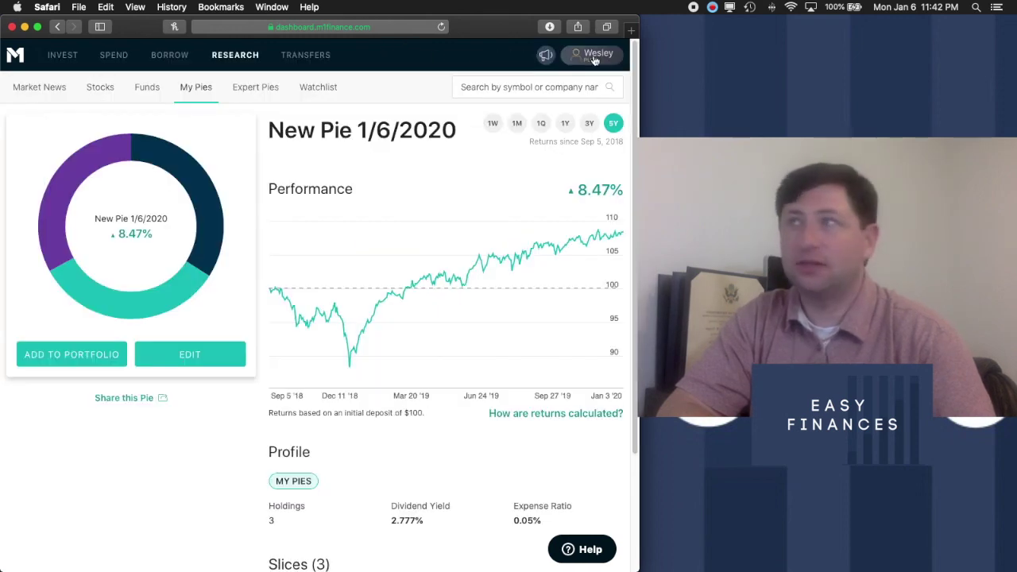
Open the Give $20 get $20 referral page from the account name button.
click(594, 57)
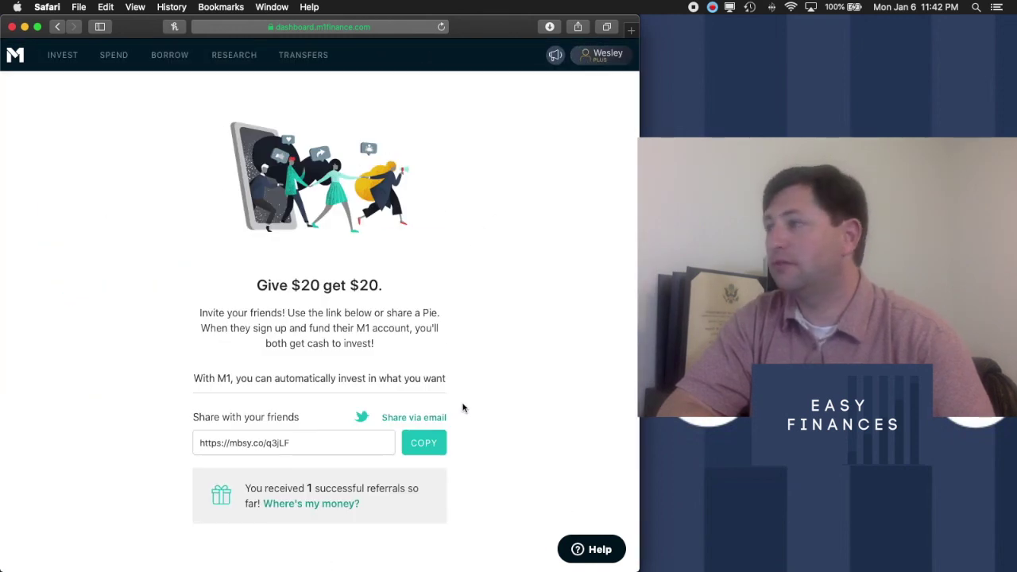